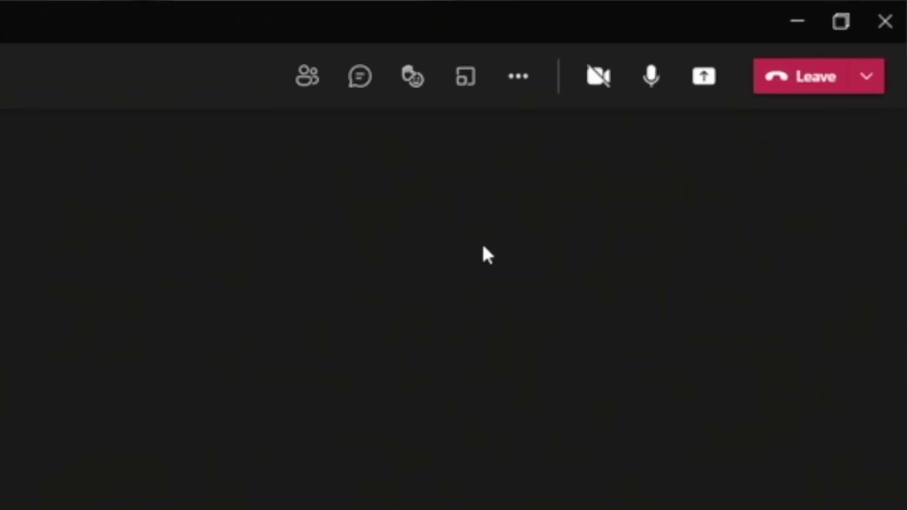
Step: Start recording and transcribing the Project A Meeting, then dismiss the recording notice
click(519, 80)
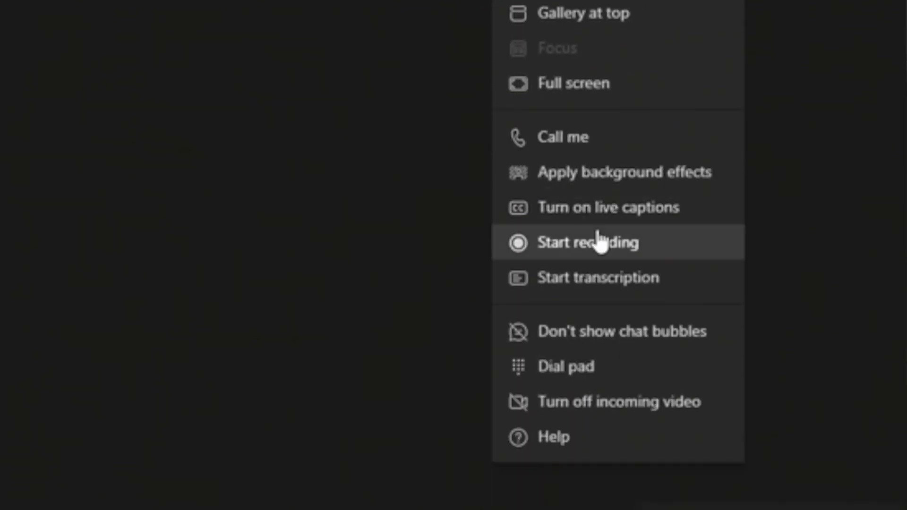
click(594, 244)
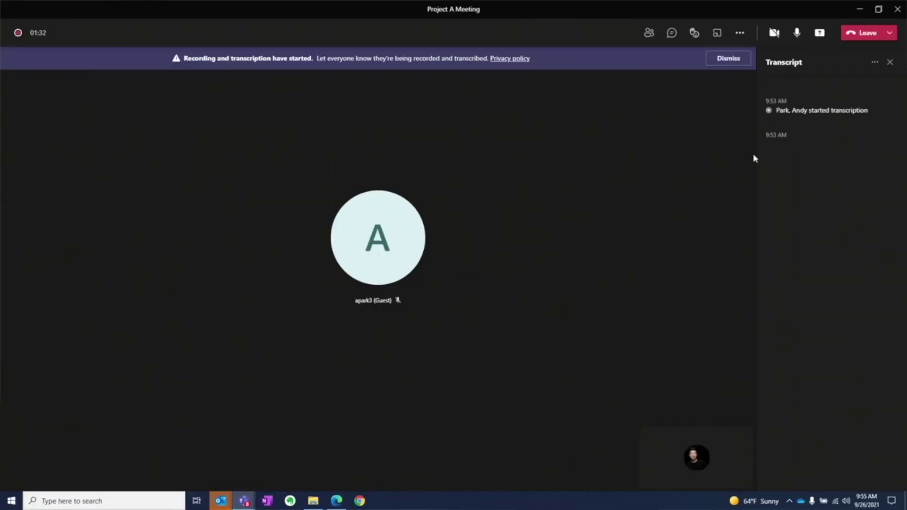
click(733, 60)
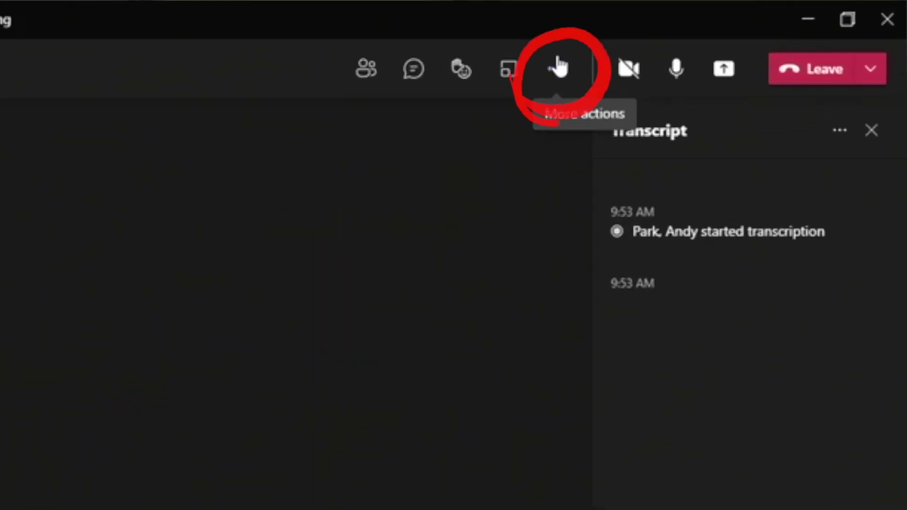
Step: Stop the meeting recording and confirm stopping recording and transcription
click(558, 67)
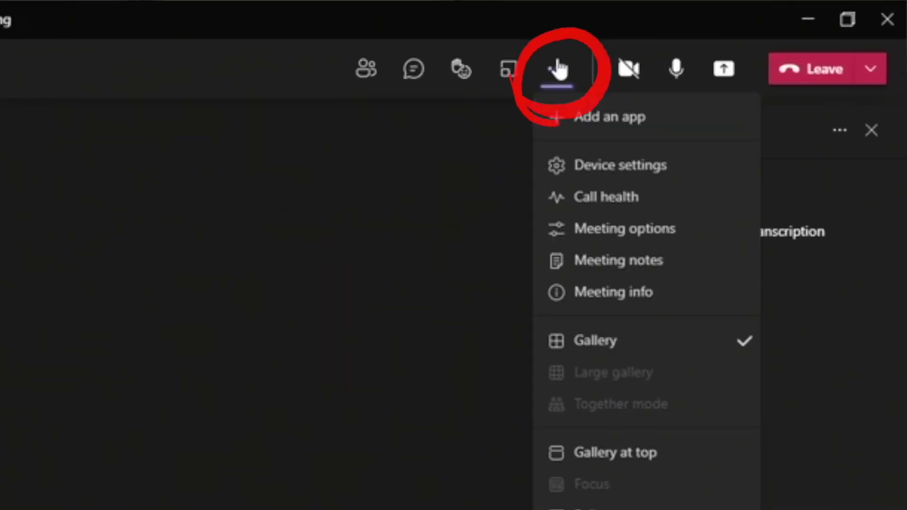
click(590, 424)
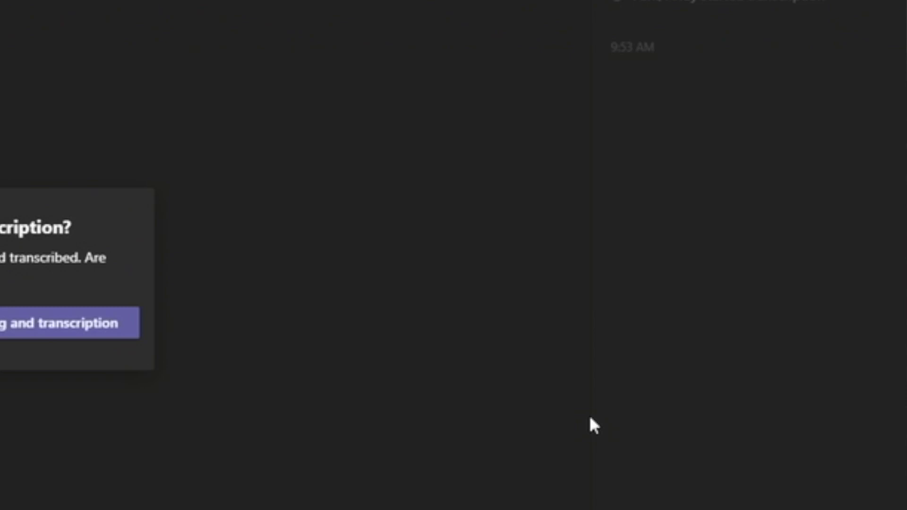
click(576, 321)
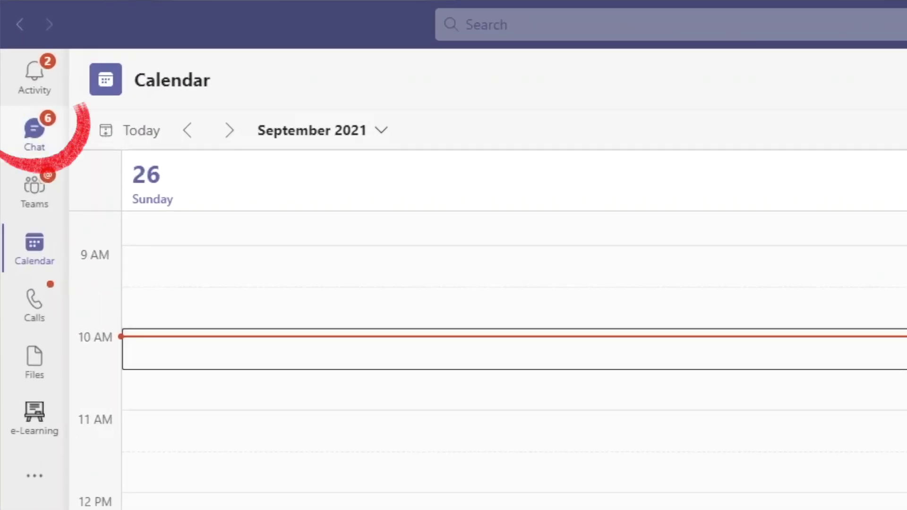
Step: Play the 1m 5s recording from the Project A Meeting chat
key(ctrl+2)
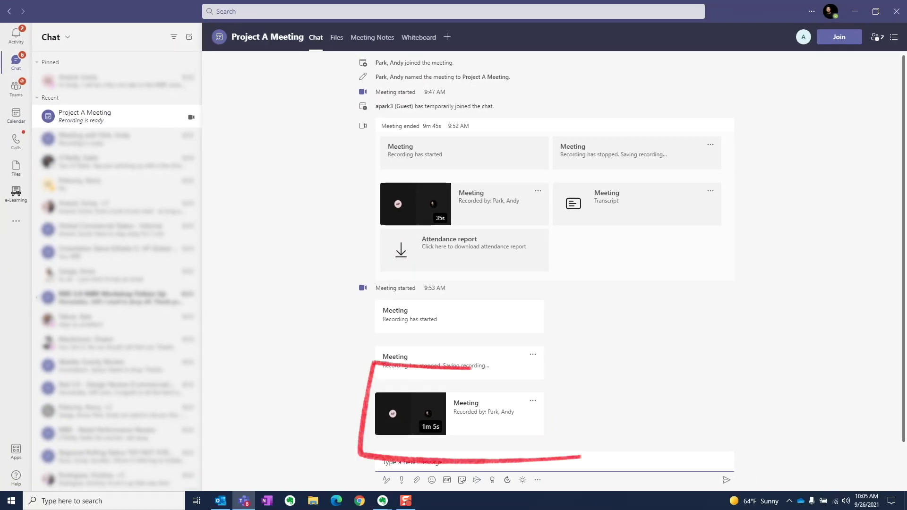
click(411, 414)
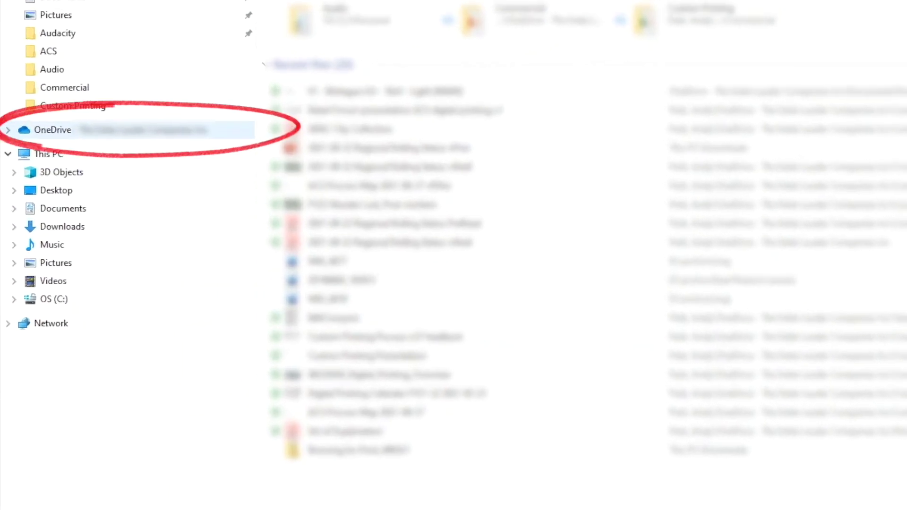
Step: Browse to OneDrive's Recordings folder in File Explorer to view the saved meeting videos
click(33, 217)
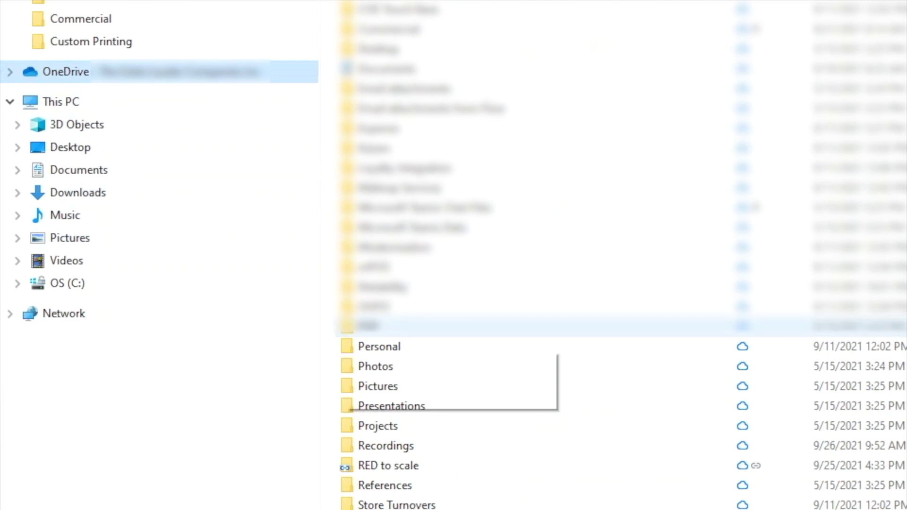
double_click(386, 445)
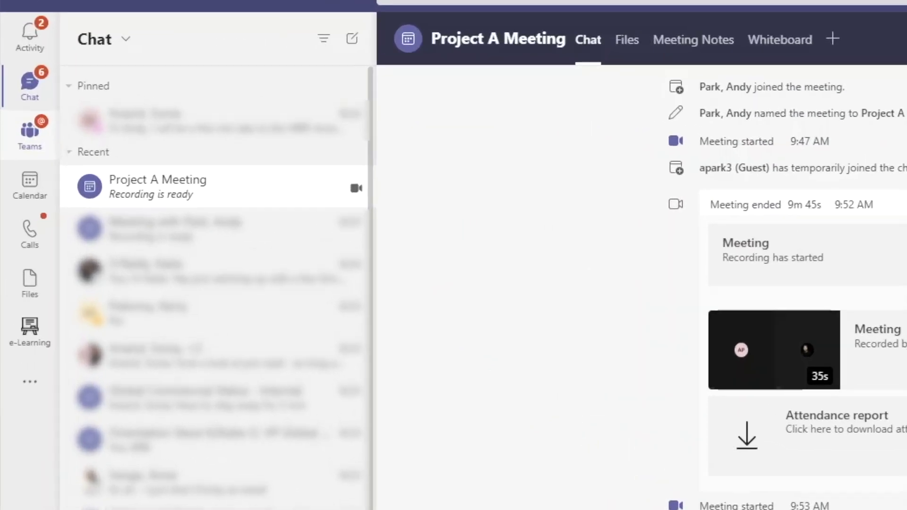
click(16, 88)
Step: Open the Workstream 1 channel's Recordings folder, then OneDrive's Recordings folder
scroll(312, 284, down, 10)
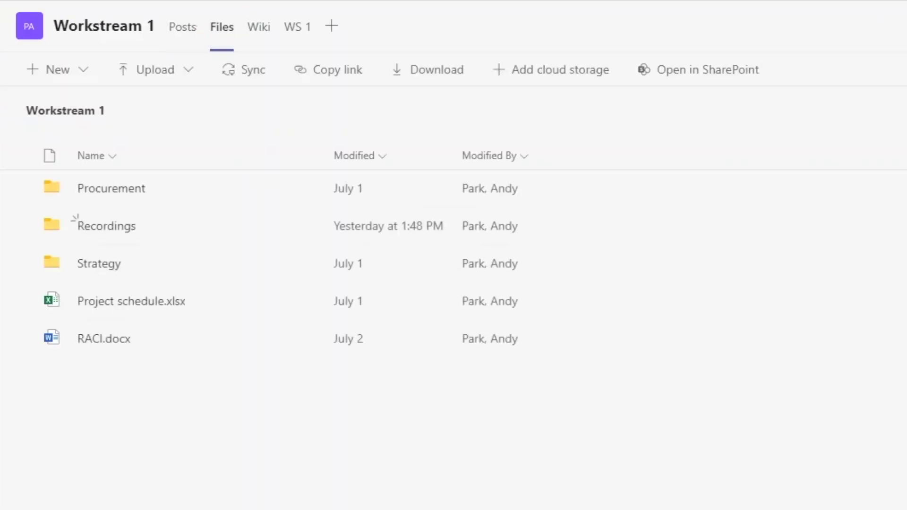
click(106, 226)
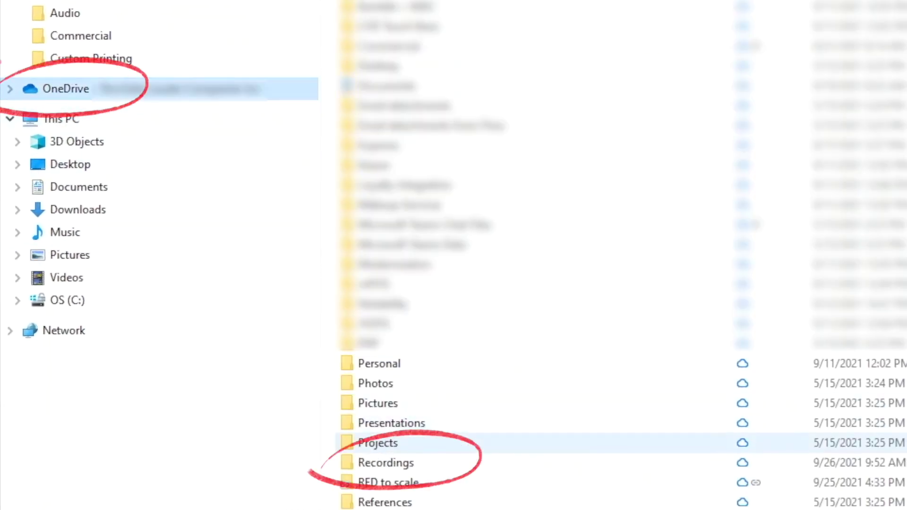
double_click(385, 463)
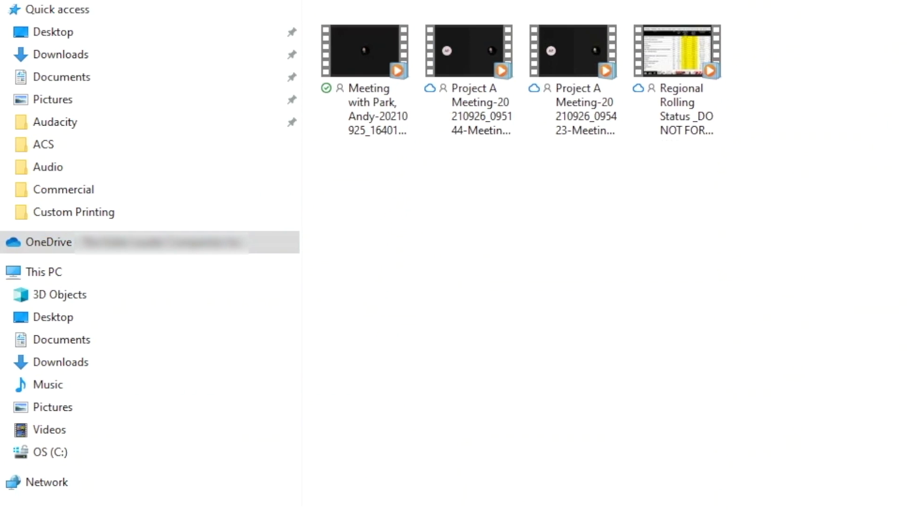
Step: Choose Share on the first meeting video in OneDrive's Recordings folder
right_click(353, 66)
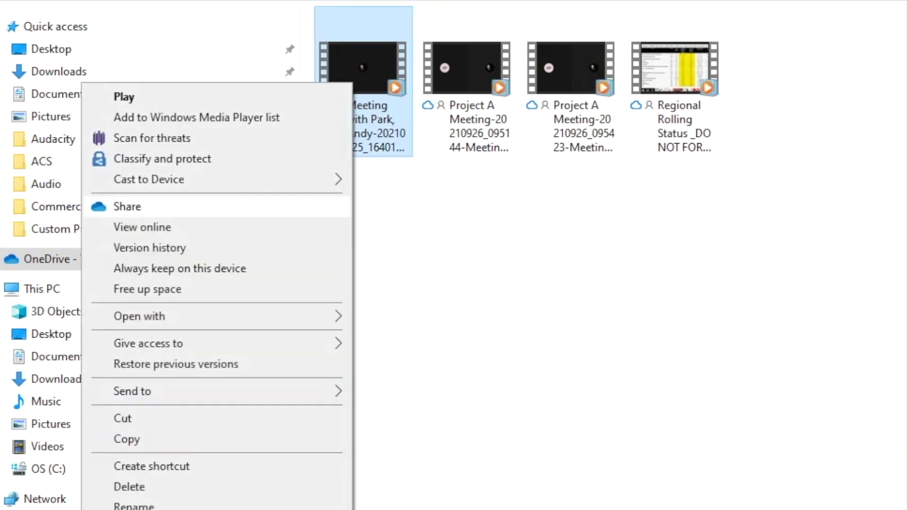
click(127, 206)
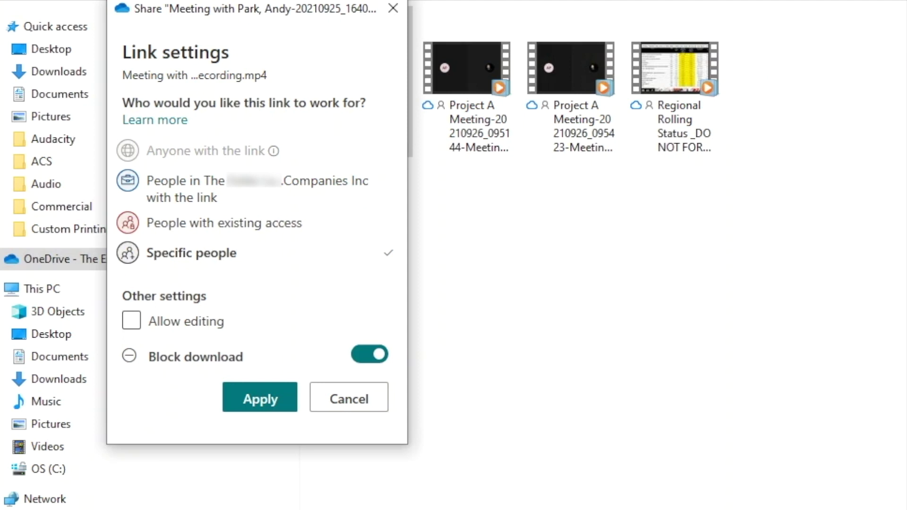
Step: Keep Block download turned on and apply the share link settings
key(space)
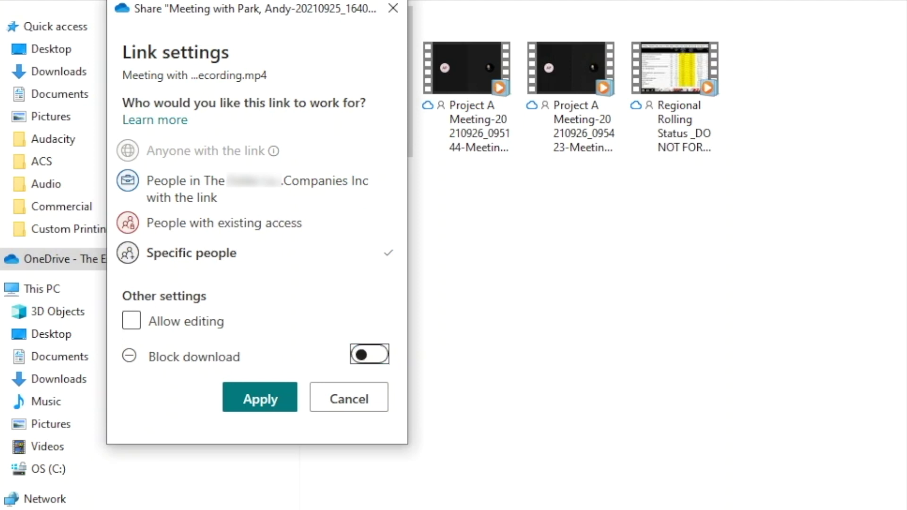
key(space)
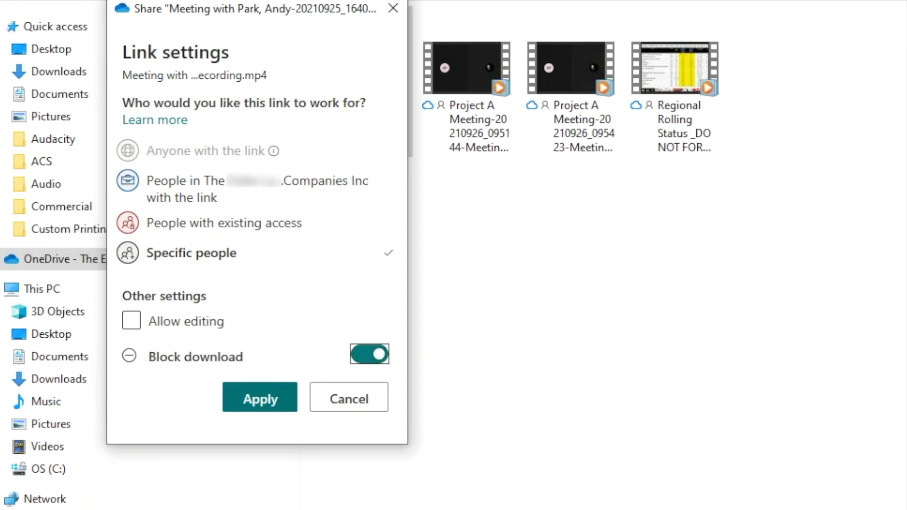
key(Tab)
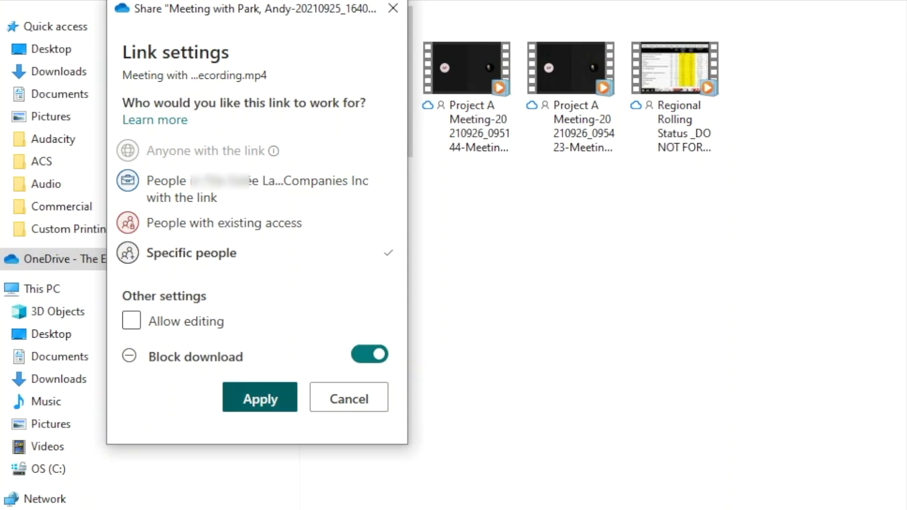
key(Return)
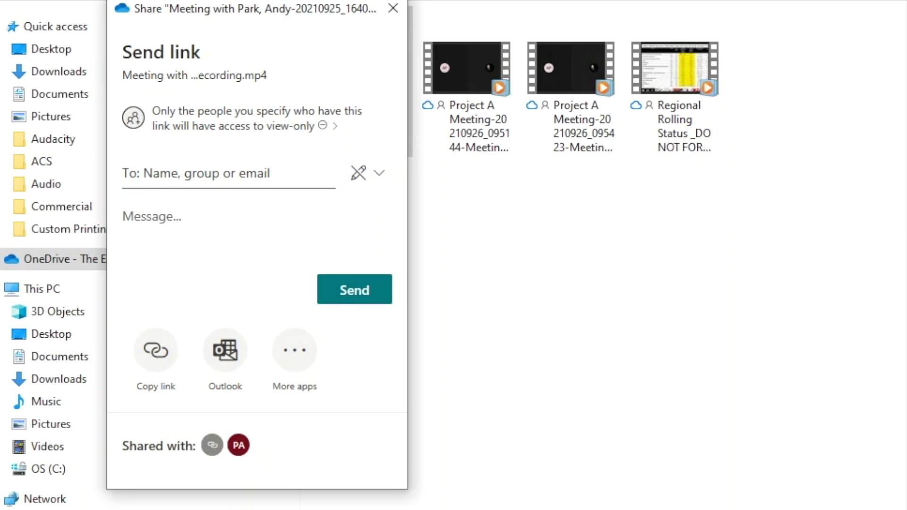
Step: Add the suggested colleague as the link's recipient
key(Tab)
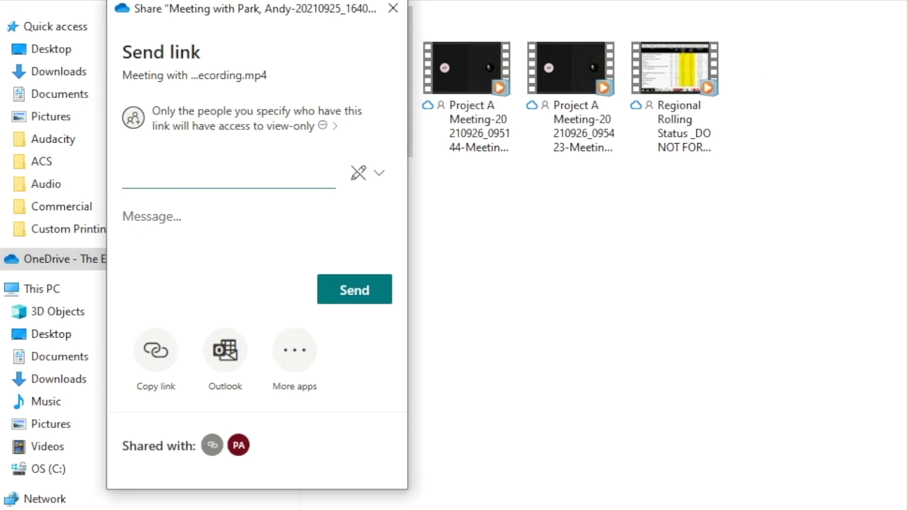
text(mark)
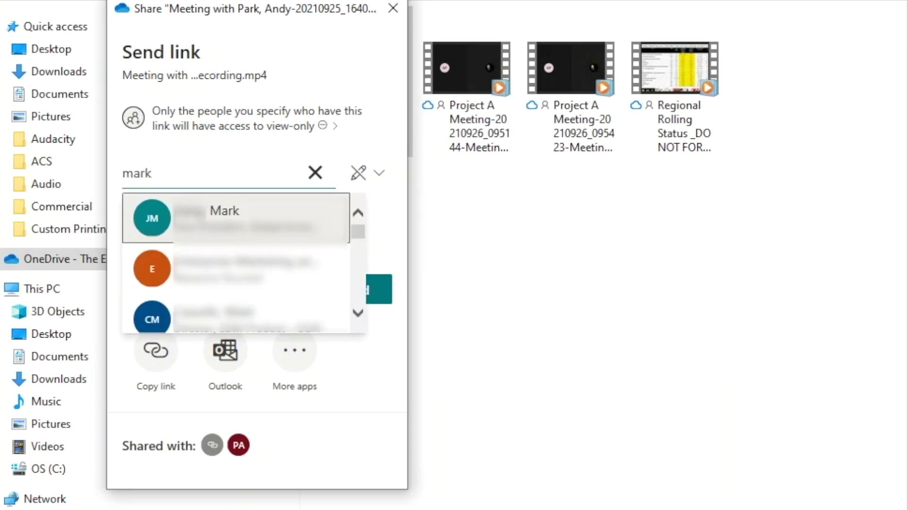
key(Return)
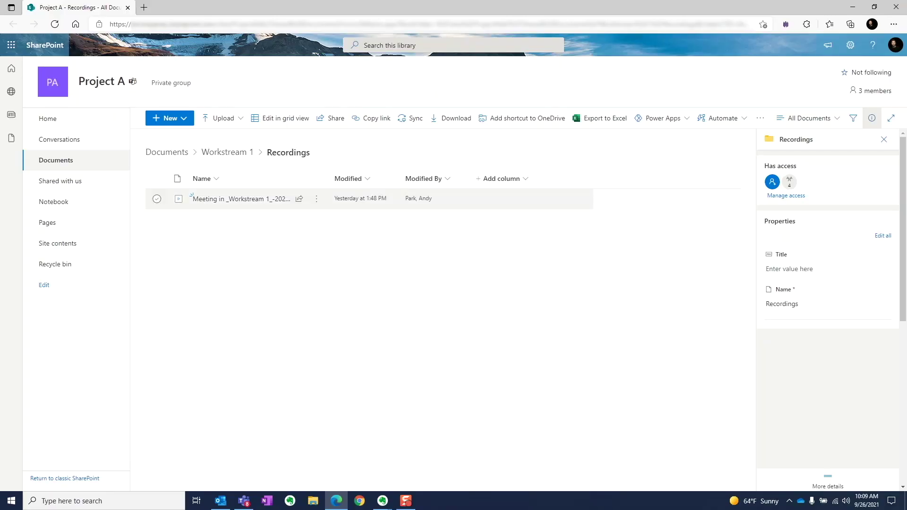
Step: Share the Workstream 1 recording, applying its Specific people, Block download link settings
click(157, 199)
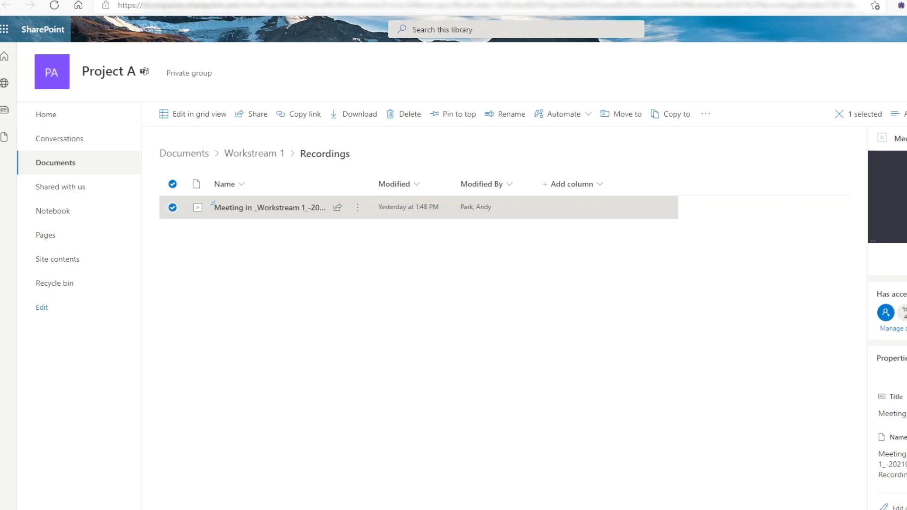
click(333, 101)
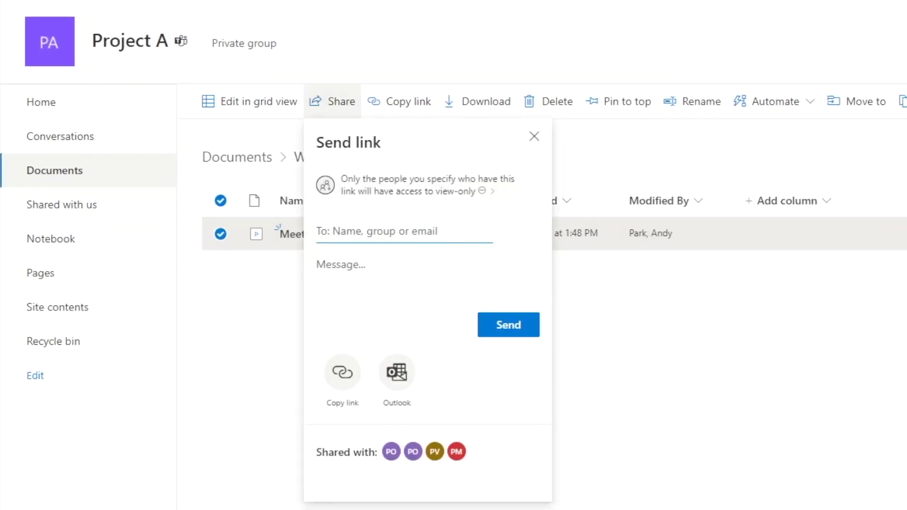
click(416, 185)
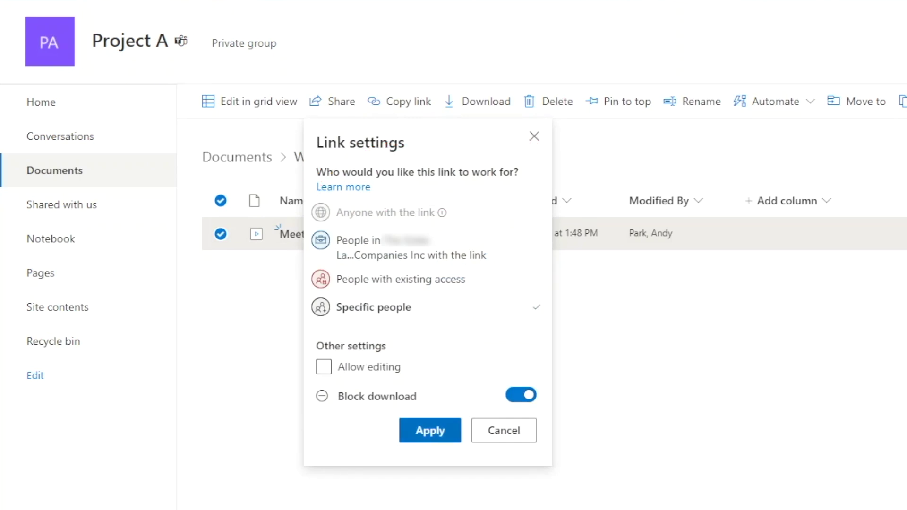
click(430, 430)
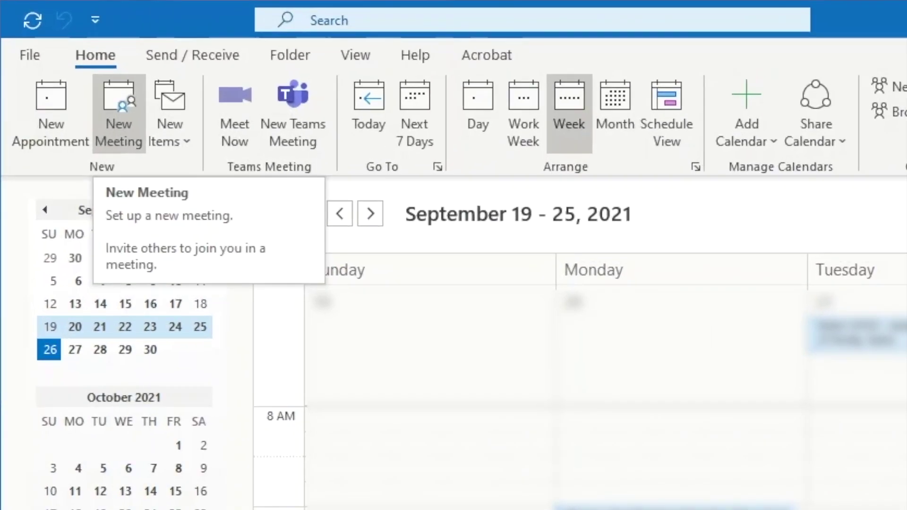
Step: Create a new Teams meeting invitation with Record automatically enabled in its Meeting Options
click(85, 81)
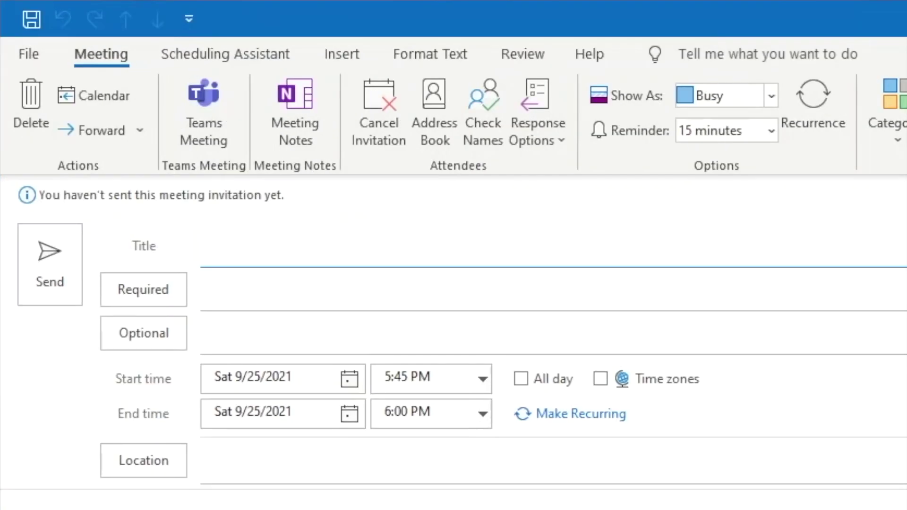
click(204, 114)
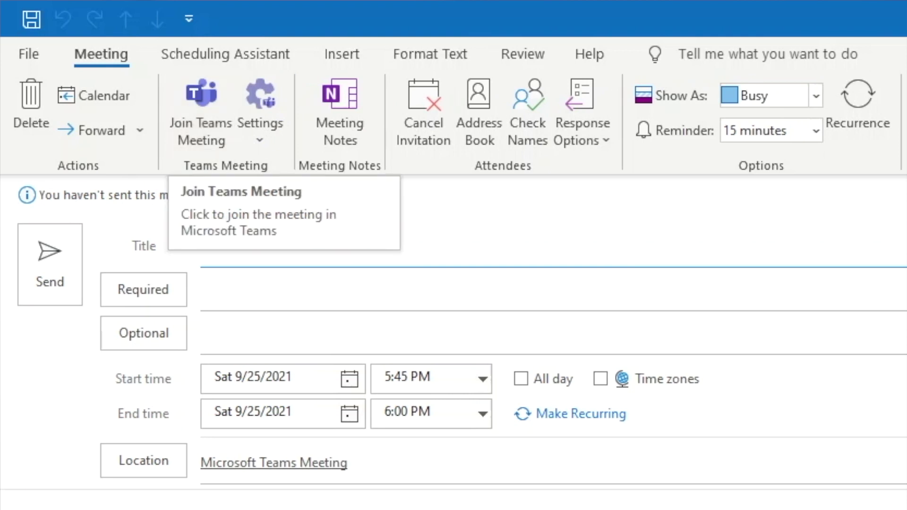
click(260, 113)
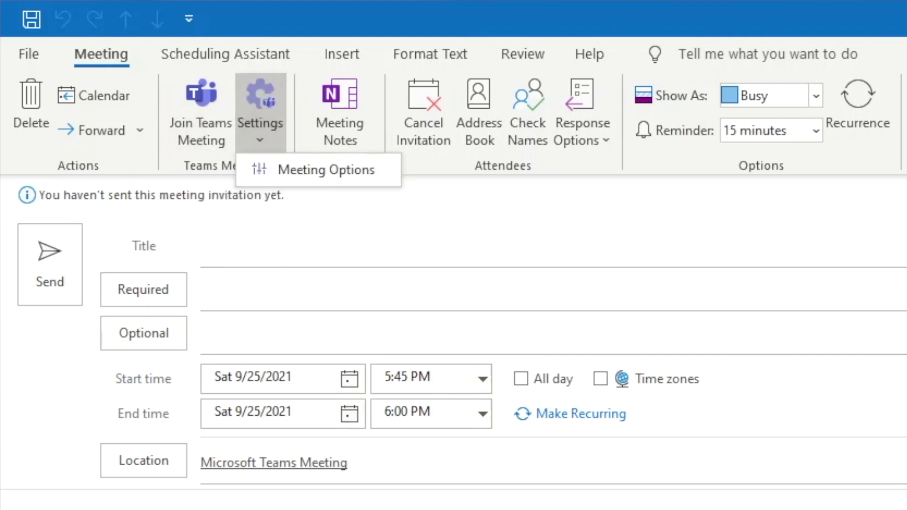
click(326, 169)
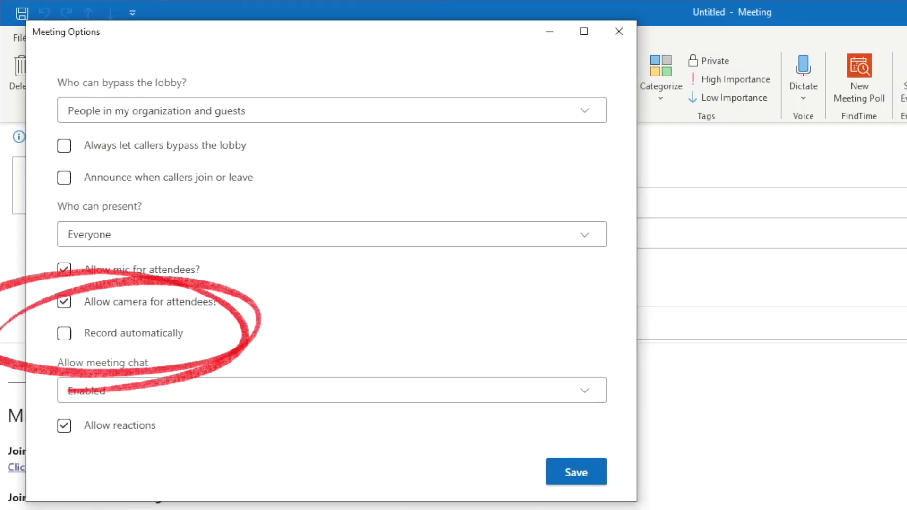
click(64, 333)
click(576, 473)
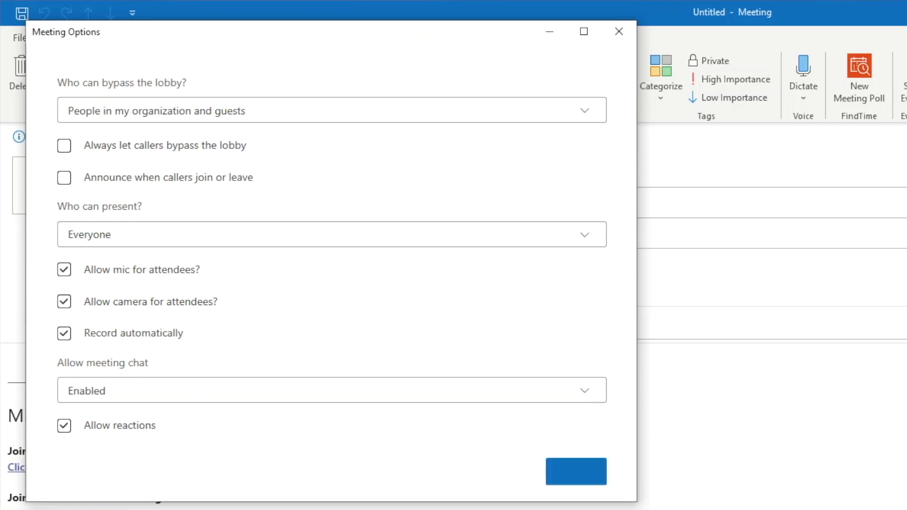